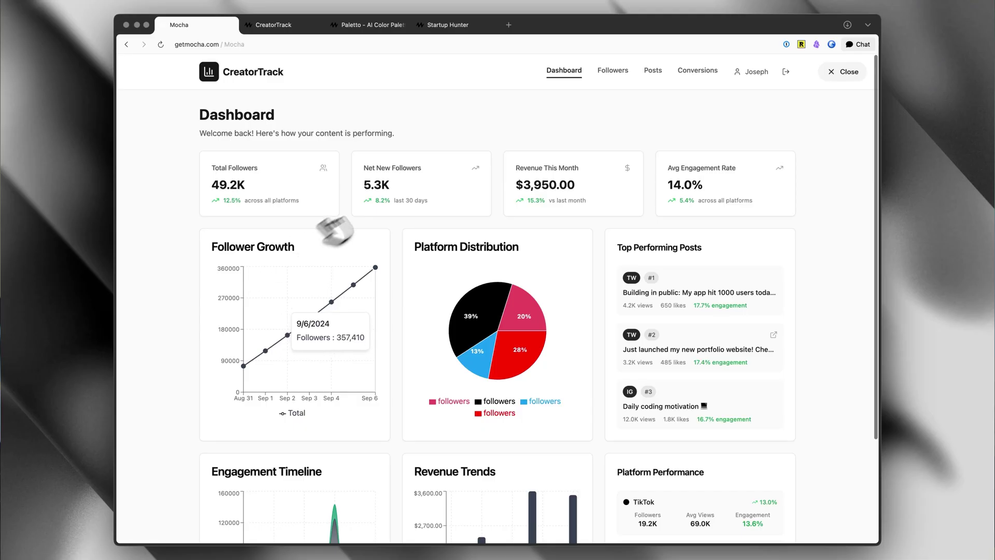
# Switch to the Paletto - AI Color Palette Generator browser tab
pyautogui.click(358, 29)
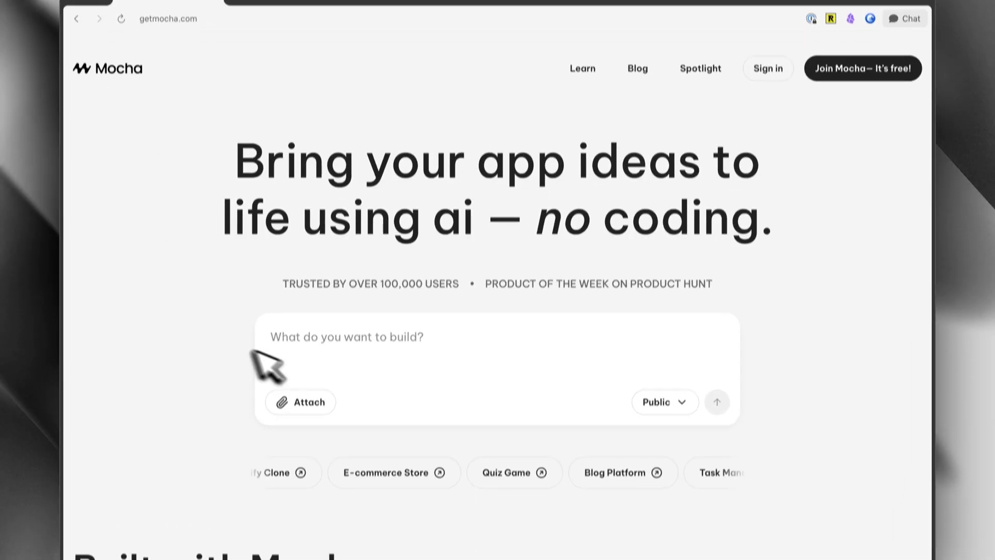
# Scroll down the getmocha.com homepage through the Built with Mocha project cards
pyautogui.scroll(-6, 660, 378)
pyautogui.scroll(-2, 674, 383)
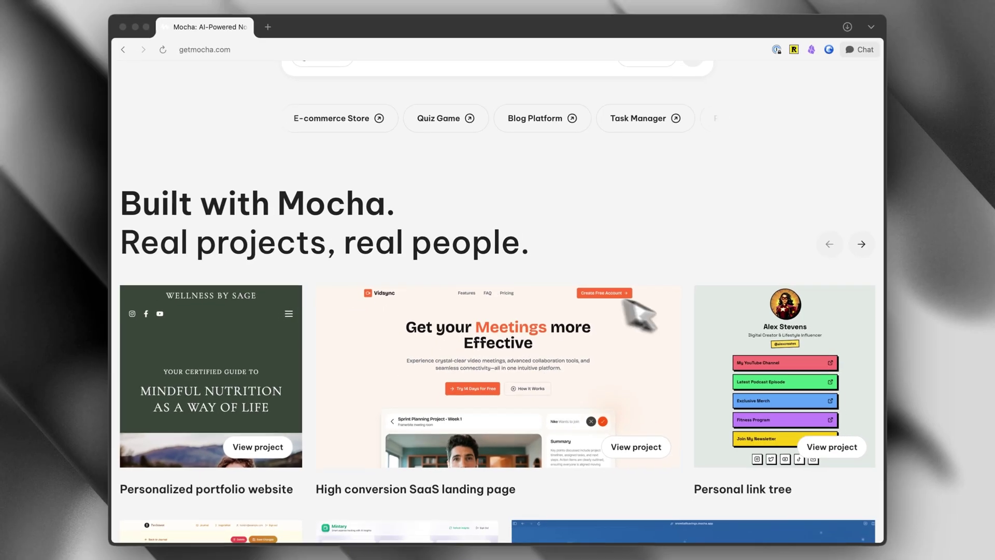
pyautogui.scroll(-4, 730, 340)
pyautogui.scroll(-4, 700, 331)
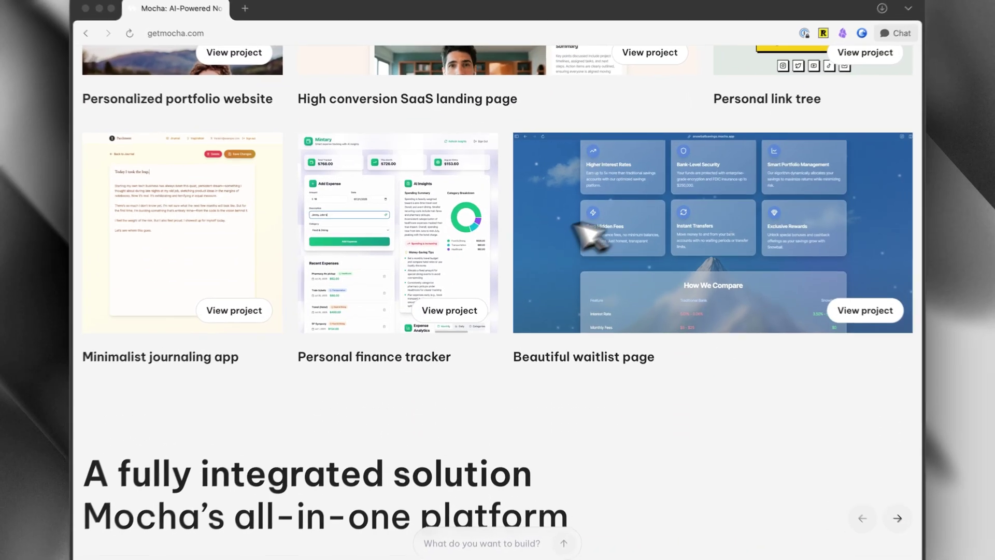
pyautogui.scroll(-4, 280, 292)
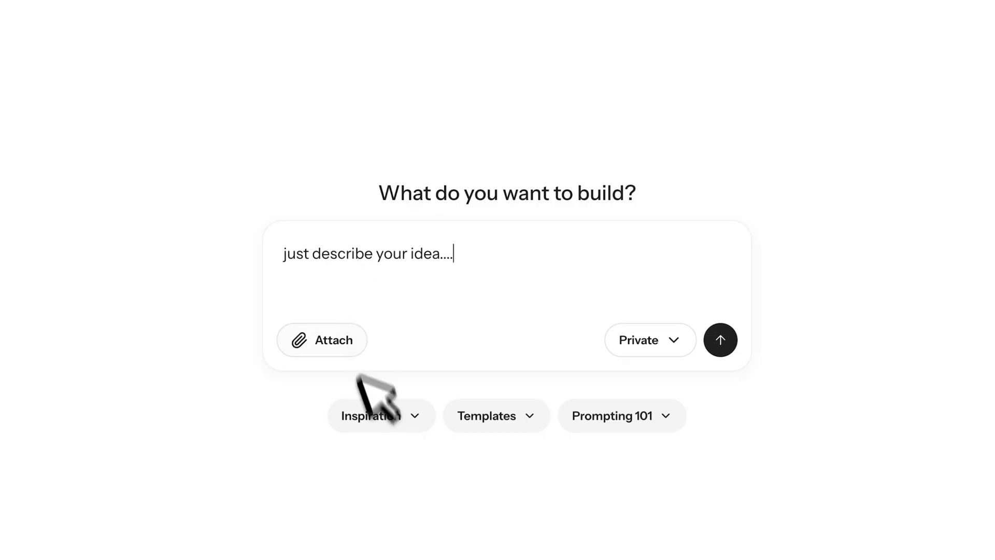
pyautogui.click(371, 417)
pyautogui.click(511, 466)
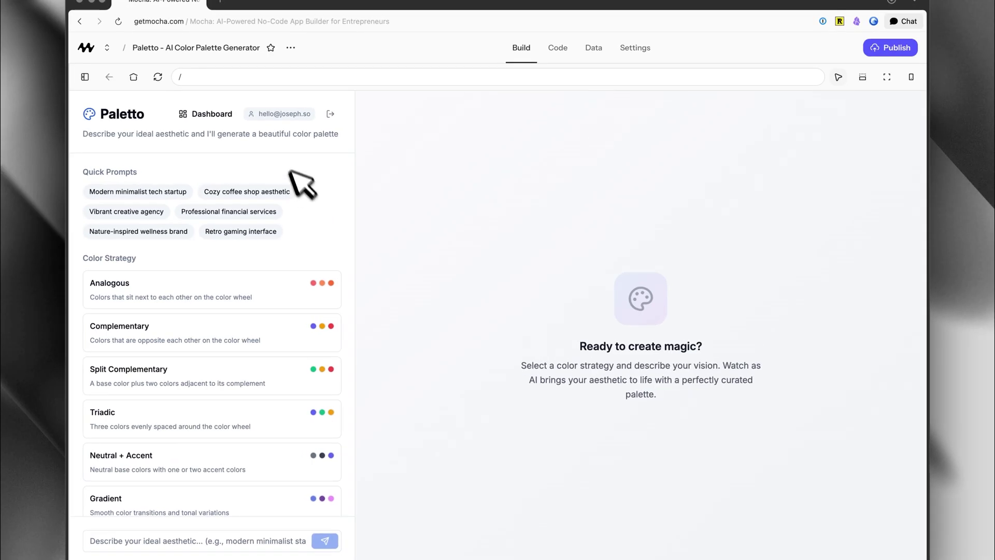
# Show the chat panel with Paletto's original build prompt beside the app preview
pyautogui.scroll(-4, 200, 411)
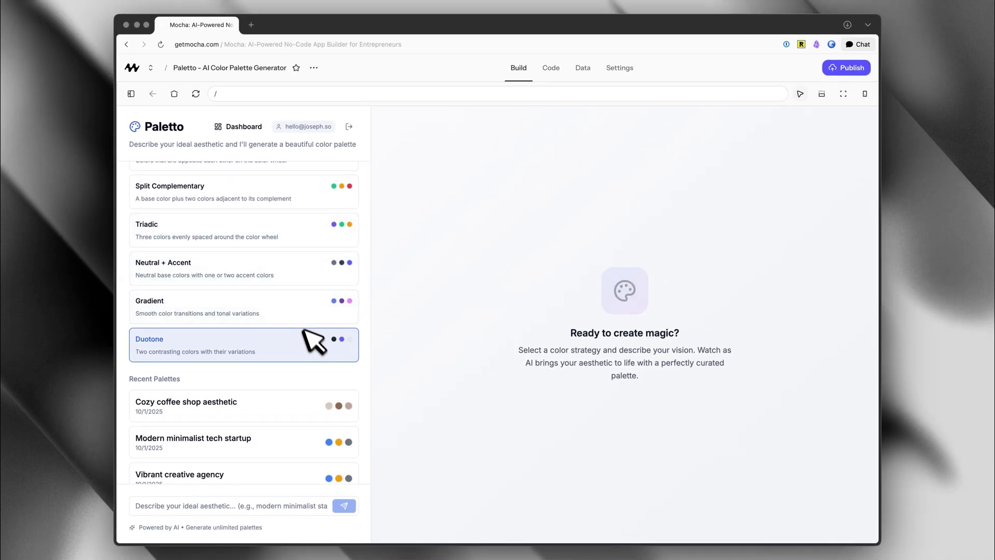
pyautogui.scroll(-2, 293, 373)
pyautogui.scroll(5, 304, 394)
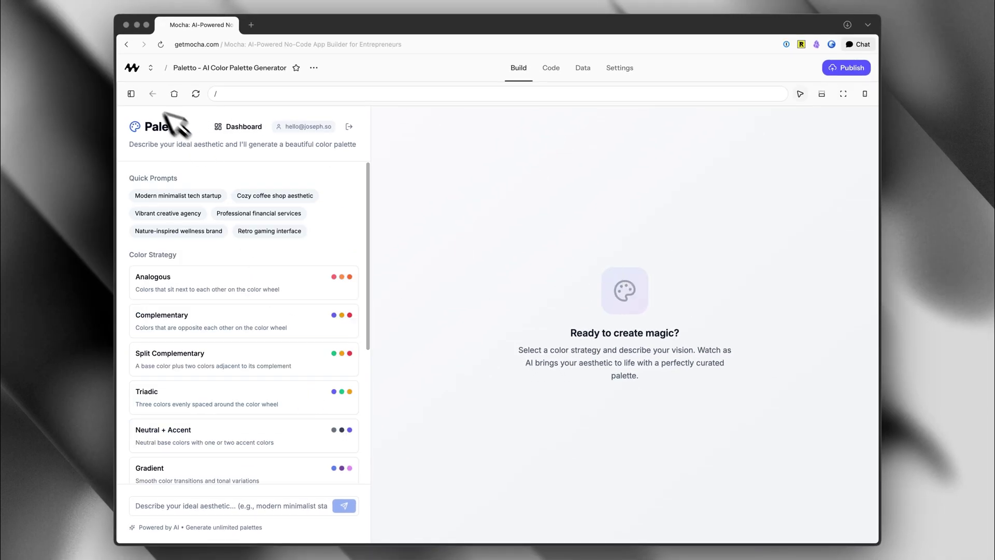
pyautogui.click(132, 93)
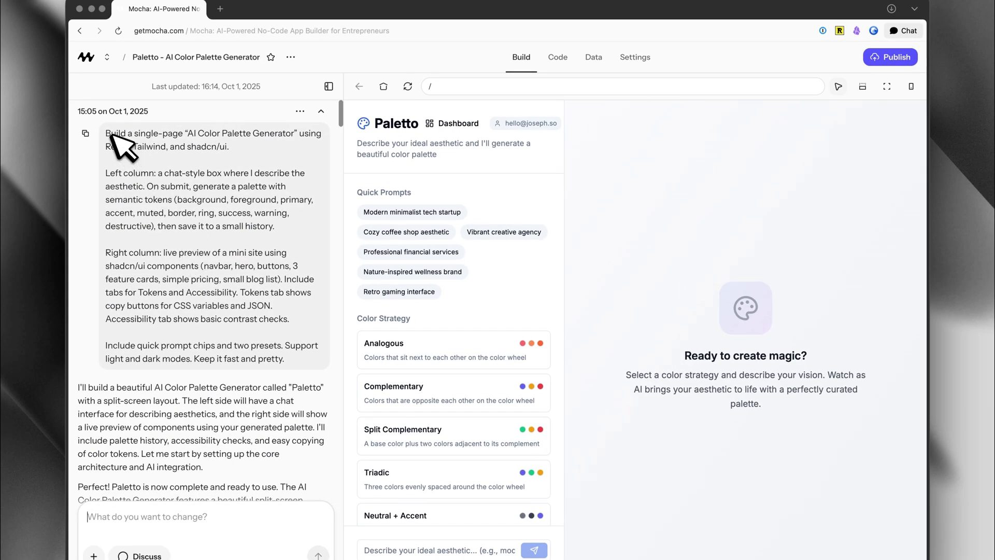
pyautogui.moveTo(107, 134); pyautogui.dragTo(306, 359)
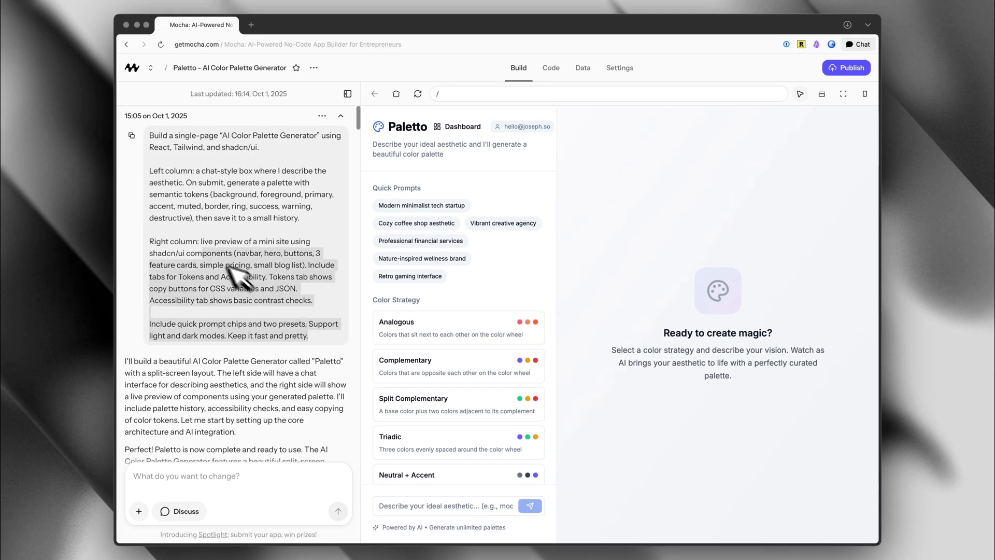
pyautogui.moveTo(156, 167); pyautogui.dragTo(157, 132)
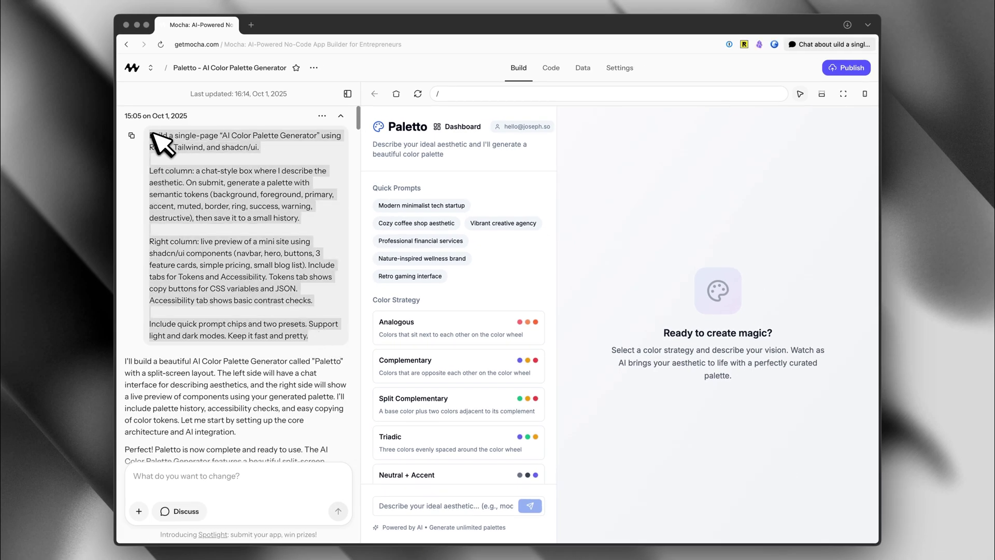
pyautogui.click(224, 201)
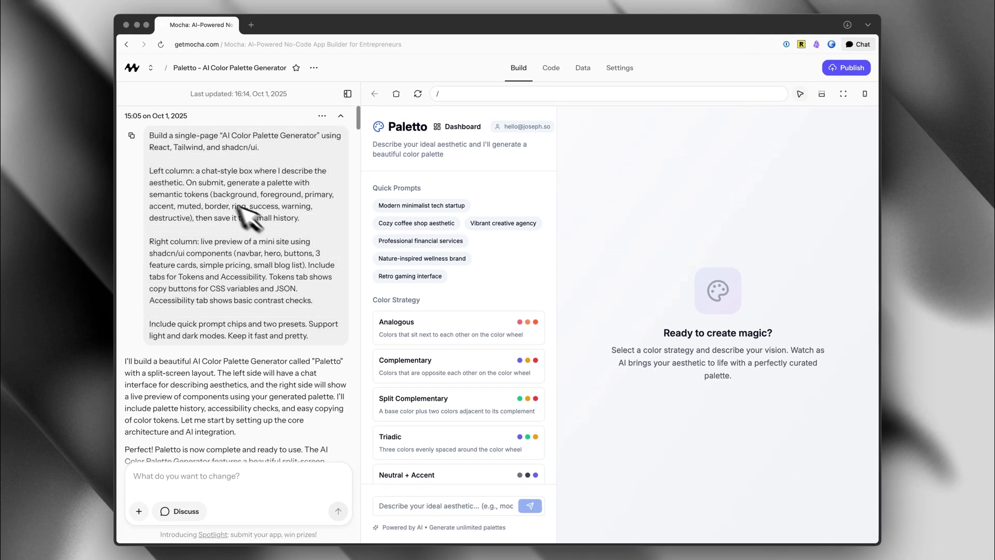
pyautogui.scroll(-10, 288, 296)
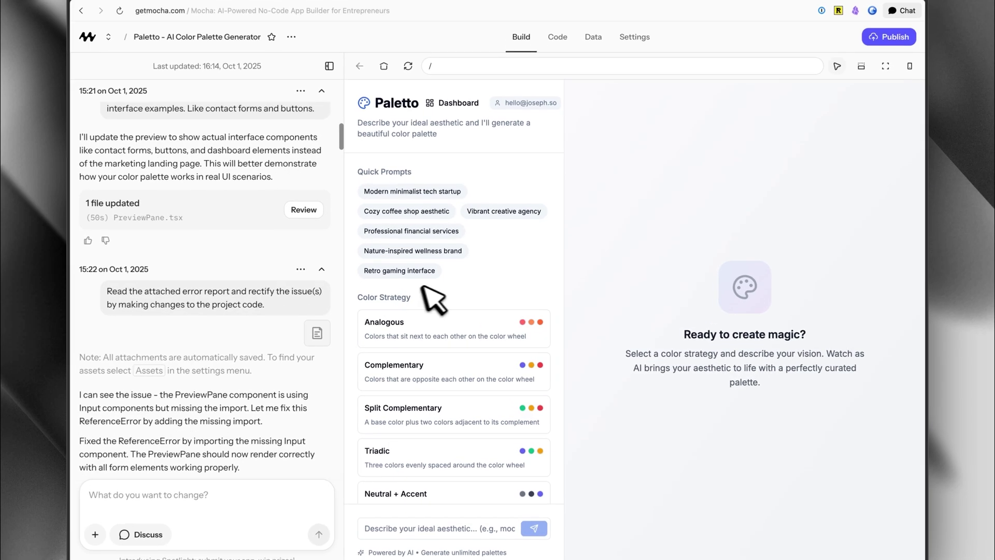
pyautogui.scroll(-8, 295, 297)
pyautogui.scroll(-5, 485, 298)
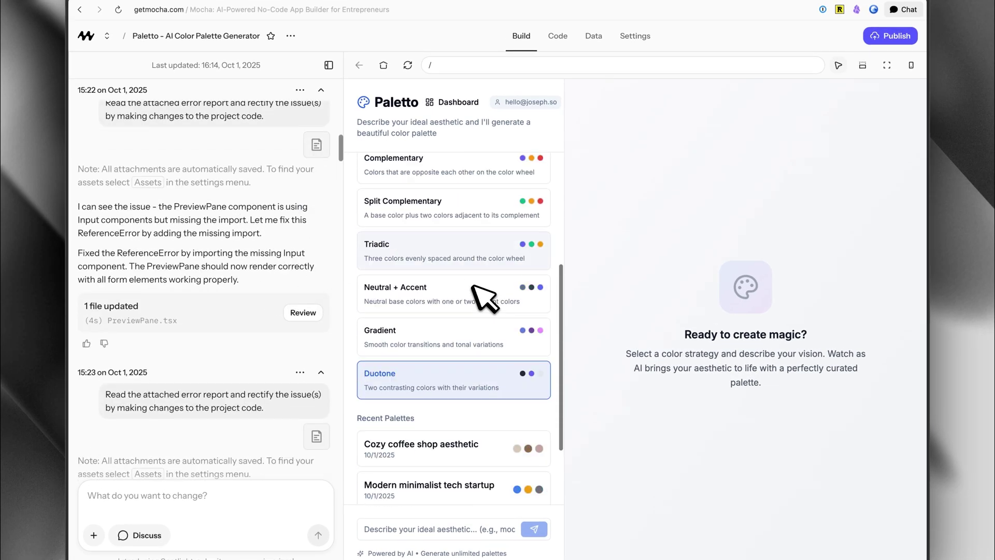
pyautogui.scroll(15, 299, 322)
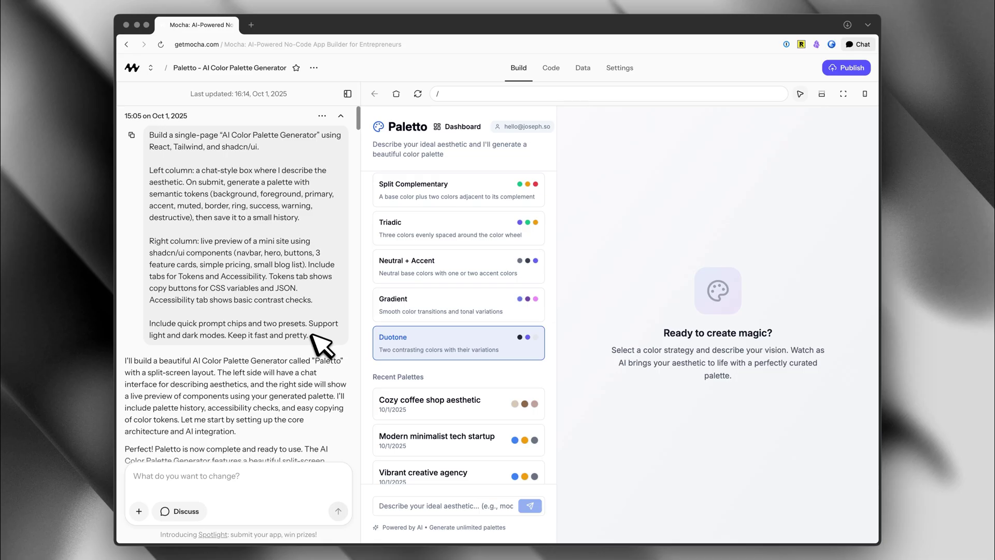
pyautogui.scroll(-1, 321, 343)
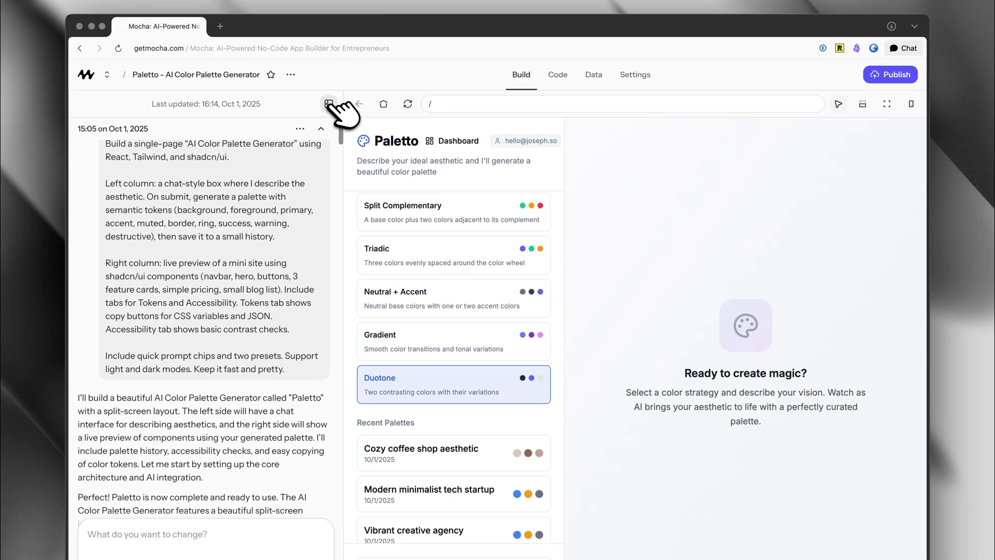
pyautogui.click(329, 104)
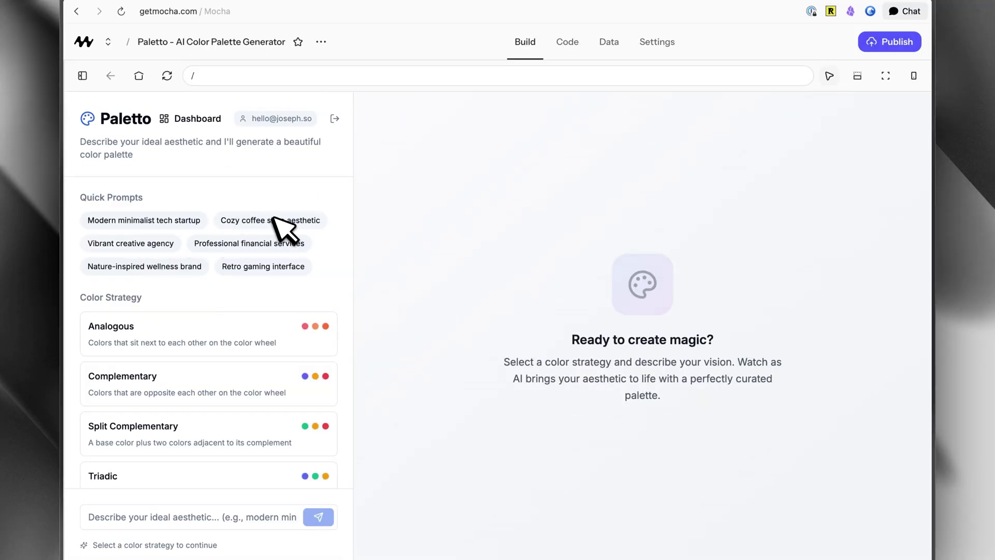
# Generate a Cozy coffee shop aesthetic palette using the Gradient color strategy
pyautogui.moveTo(212, 521); pyautogui.dragTo(74, 520)
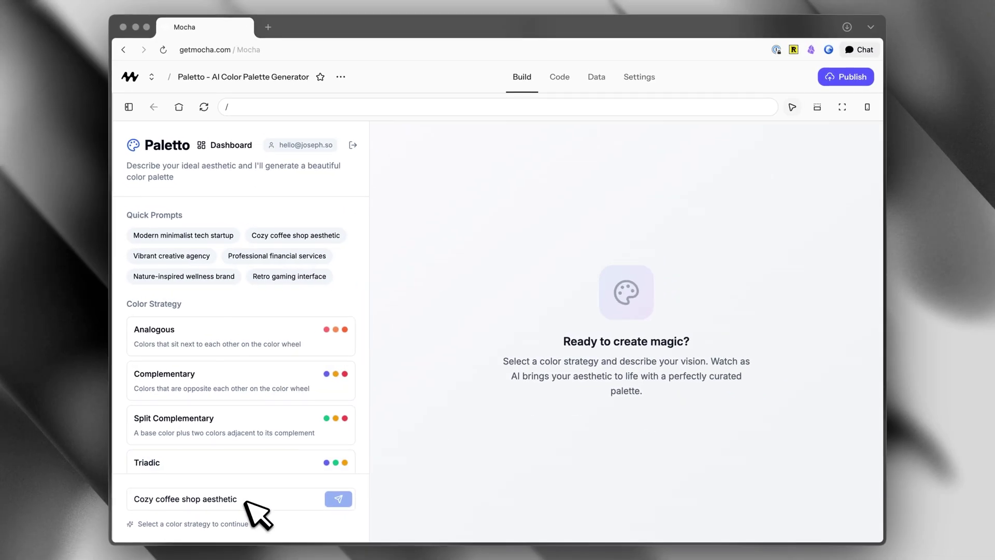
pyautogui.scroll(-3, 322, 352)
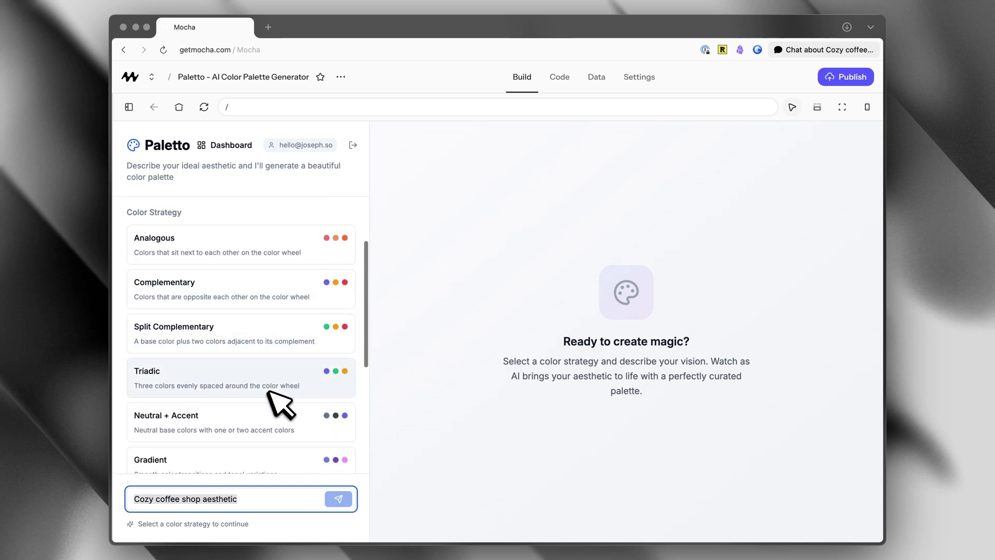
pyautogui.scroll(-3, 276, 405)
pyautogui.scroll(-1, 244, 373)
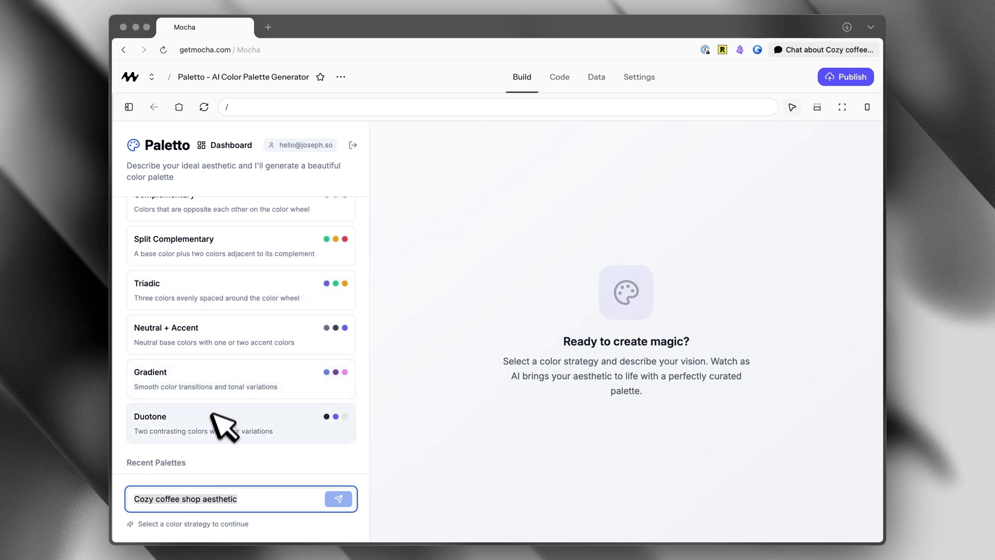
pyautogui.click(222, 382)
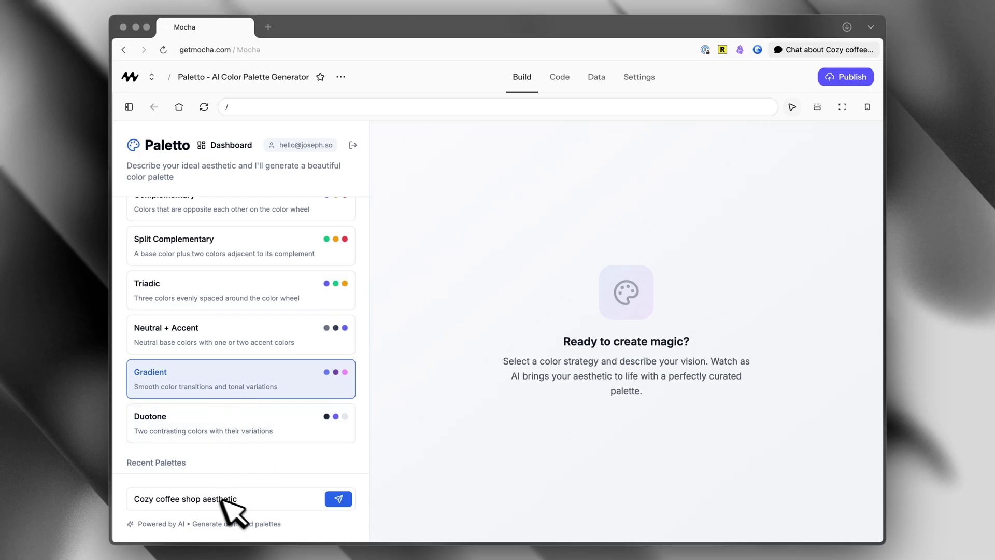
pyautogui.click(338, 499)
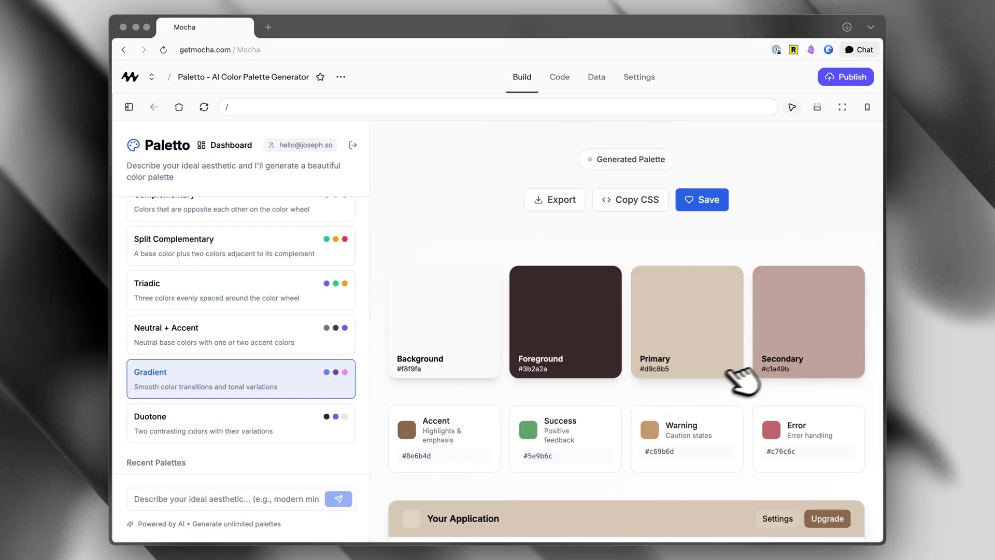
# Copy the Foreground #3b2a2a, Background #f8f9fa and Primary #d9c8b5 codes, then open Dashboard
pyautogui.scroll(-3, 605, 284)
pyautogui.scroll(-5, 596, 376)
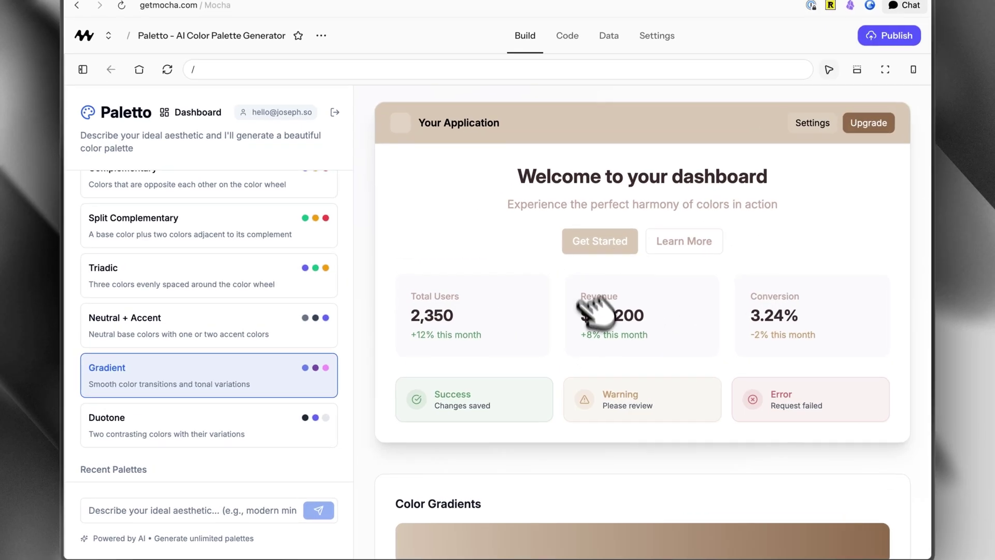
pyautogui.scroll(-3, 667, 323)
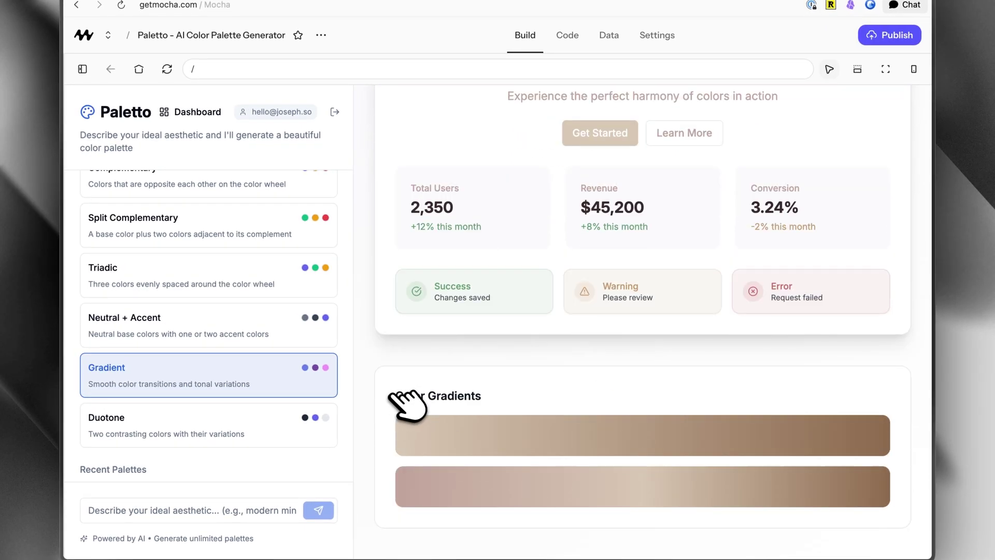
pyautogui.scroll(10, 746, 482)
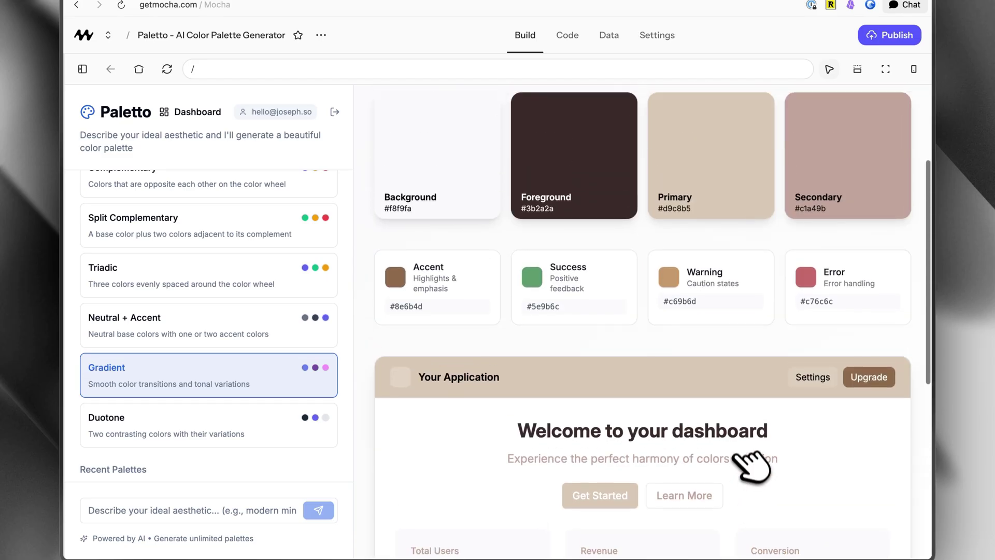
pyautogui.click(591, 334)
pyautogui.click(477, 349)
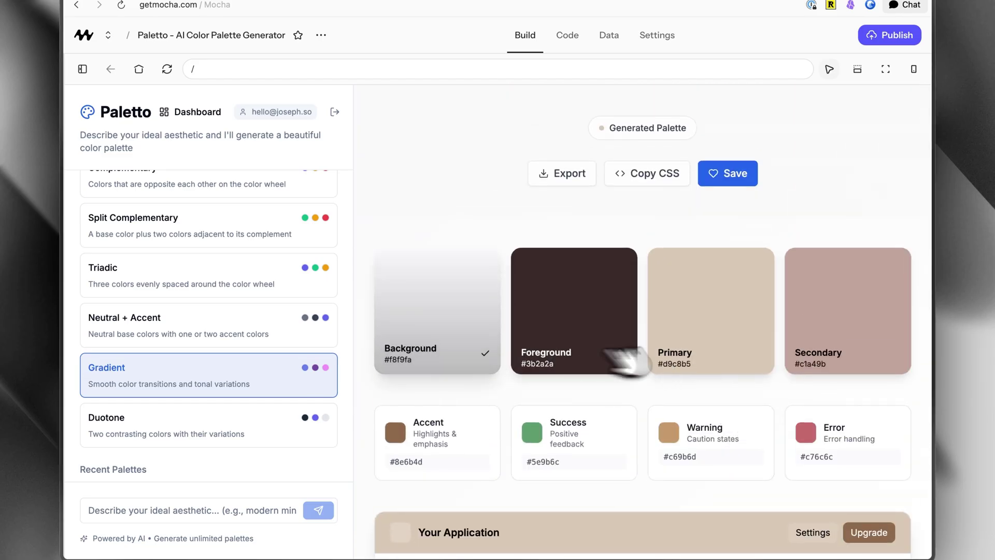
pyautogui.click(729, 355)
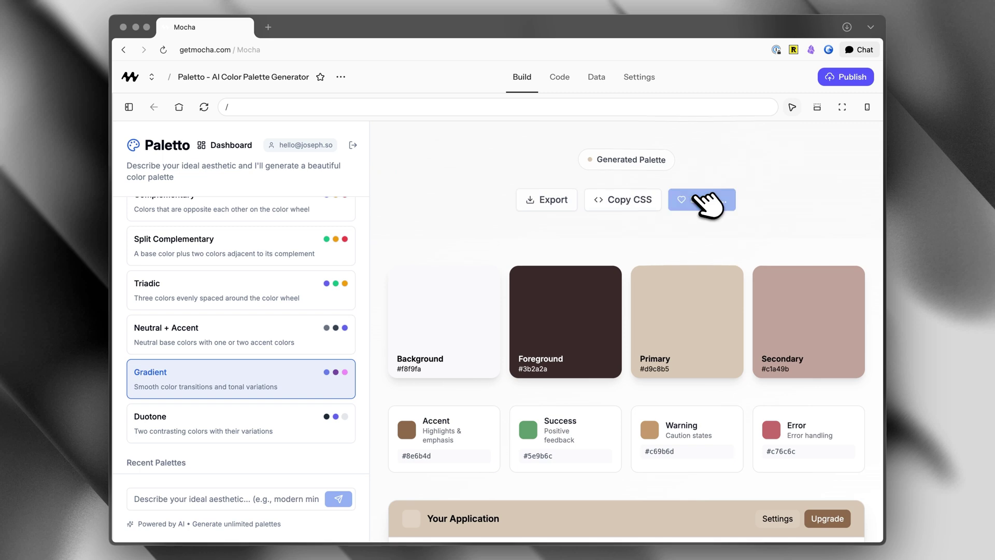
pyautogui.click(232, 146)
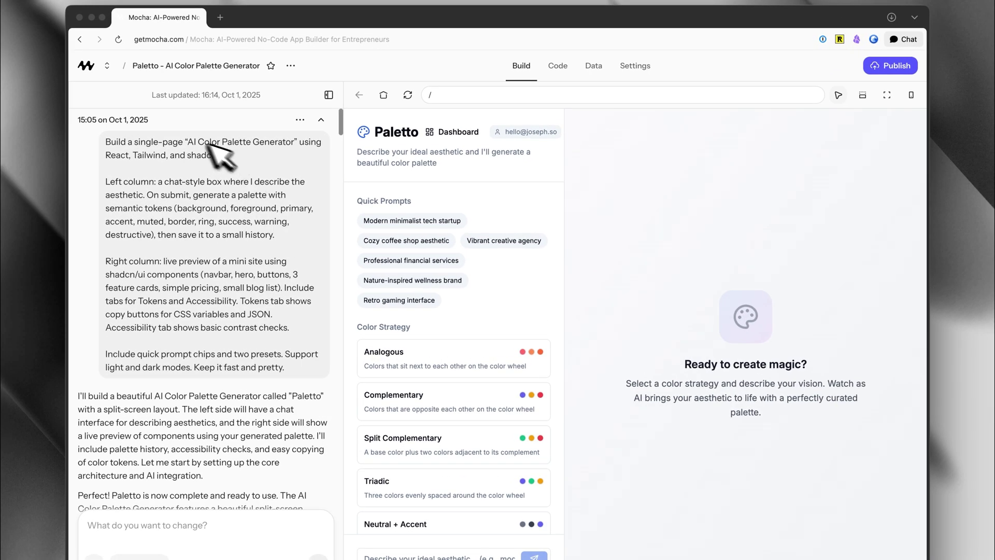
pyautogui.scroll(-1, 194, 185)
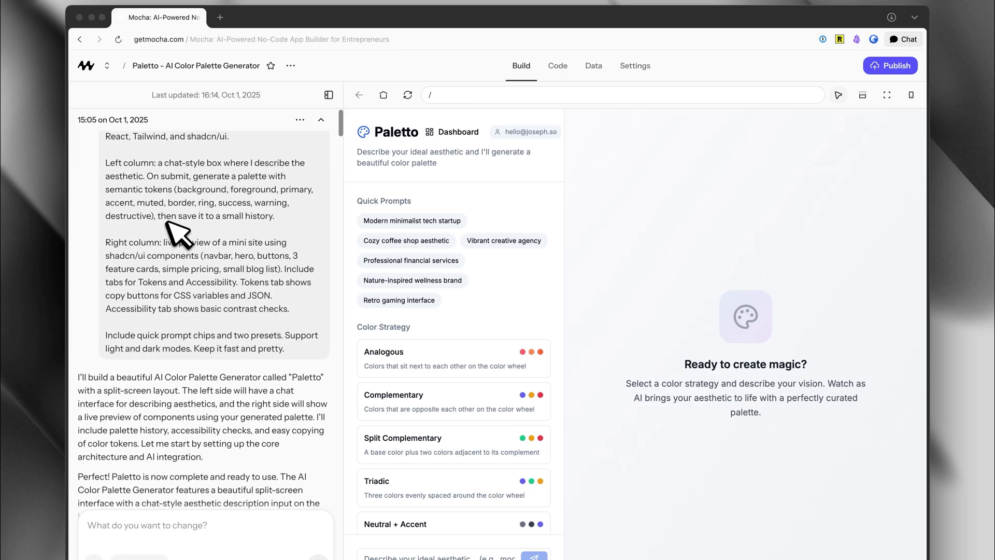
pyautogui.scroll(1, 137, 202)
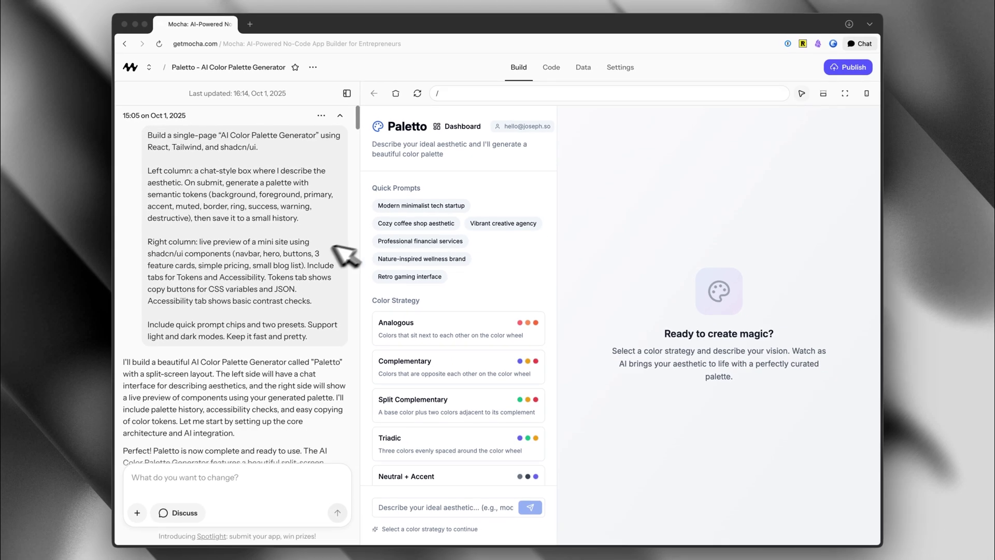
pyautogui.scroll(-10, 302, 310)
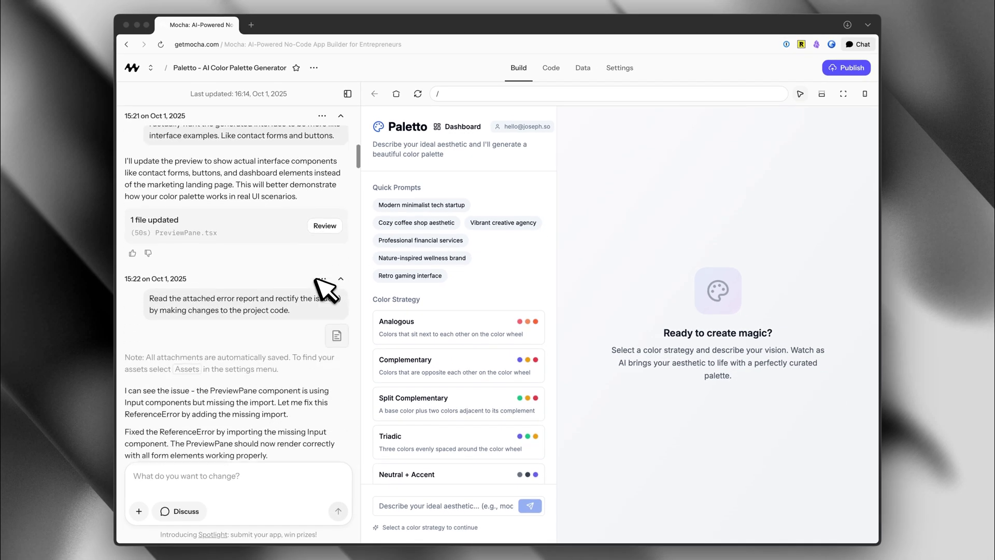
pyautogui.scroll(-5, 315, 280)
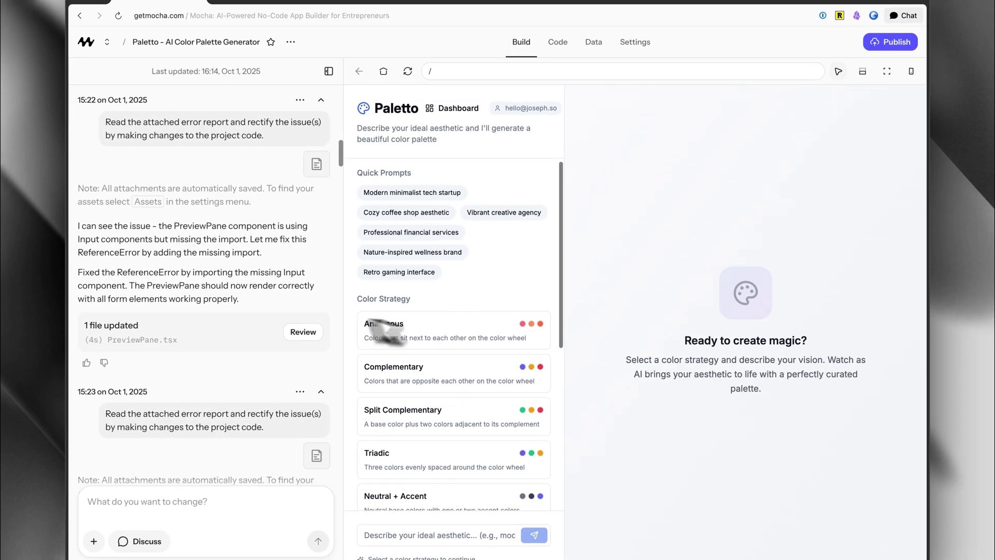
pyautogui.scroll(-5, 272, 303)
pyautogui.scroll(-15, 257, 319)
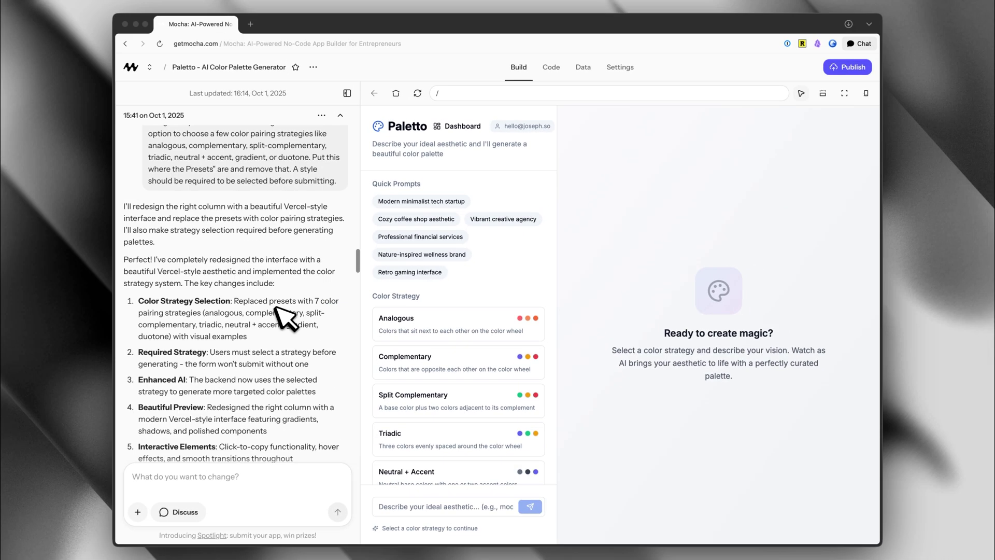
pyautogui.scroll(-4, 276, 306)
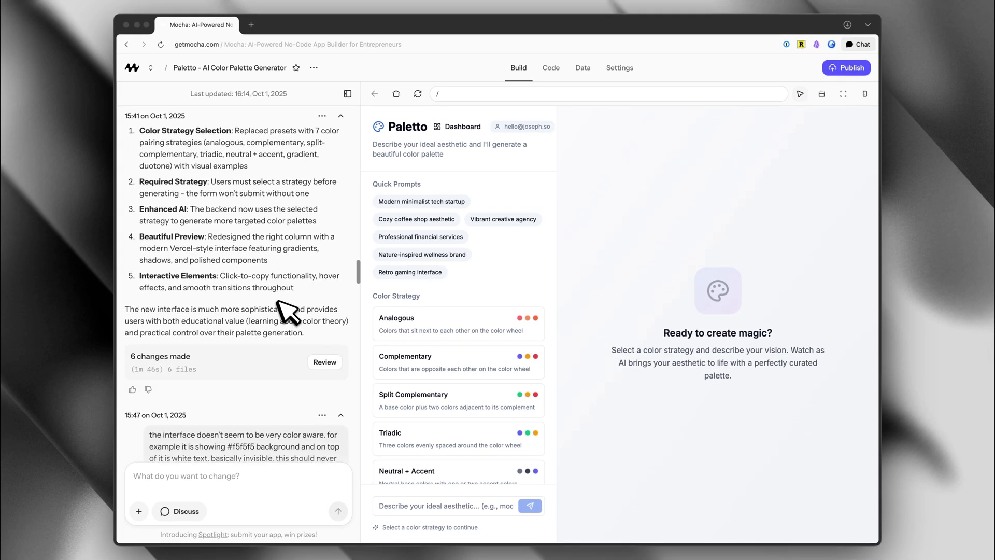
pyautogui.scroll(-12, 278, 301)
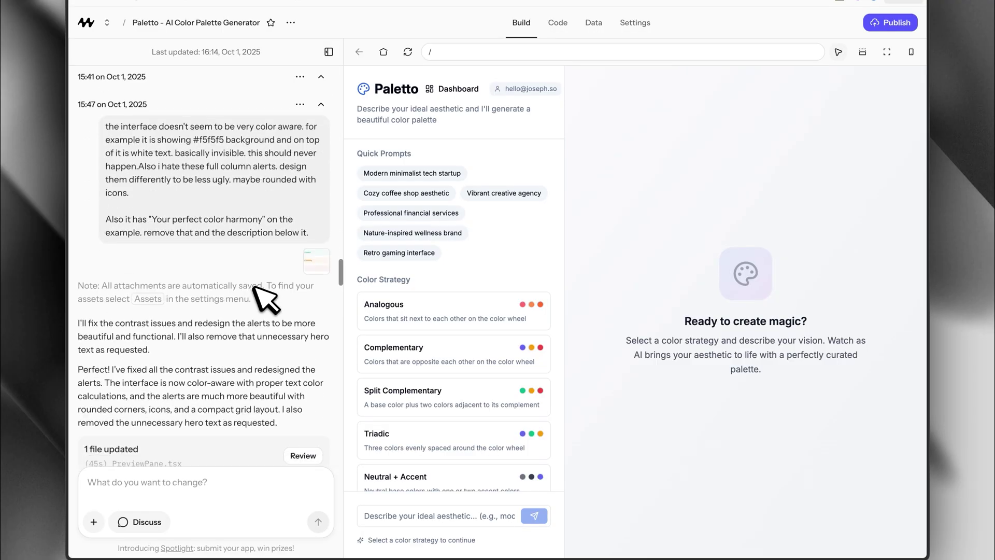
pyautogui.scroll(-10, 254, 290)
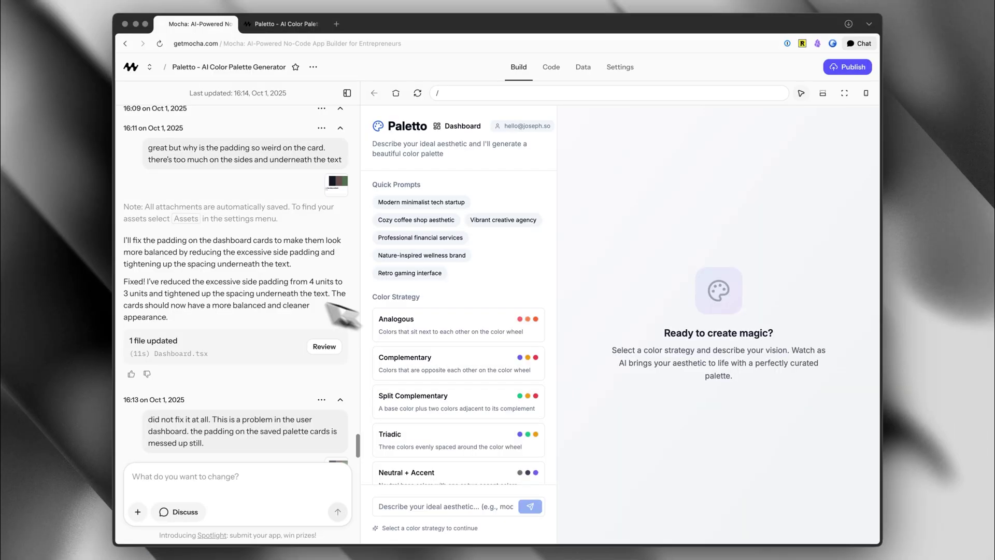
pyautogui.scroll(-5, 249, 291)
pyautogui.scroll(-2, 280, 311)
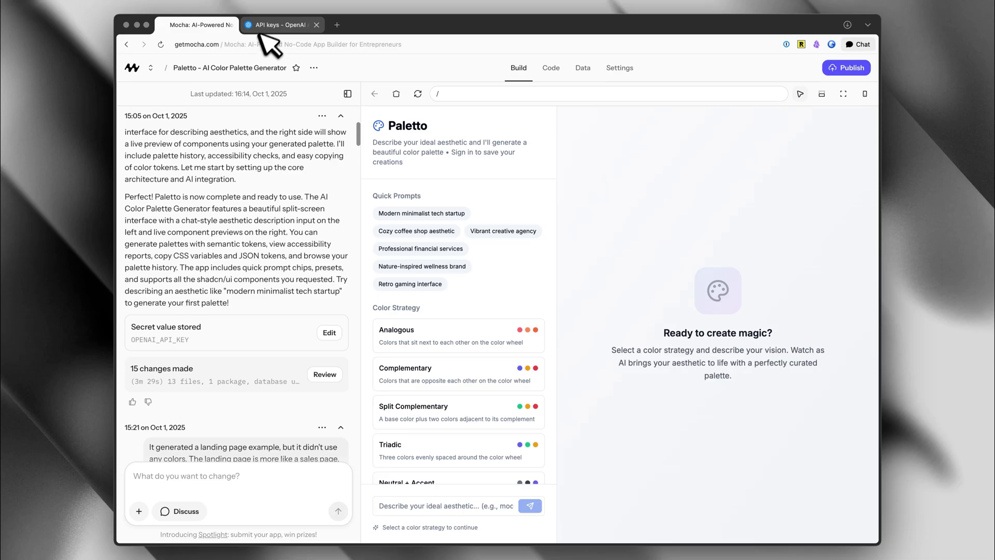
pyautogui.click(237, 0)
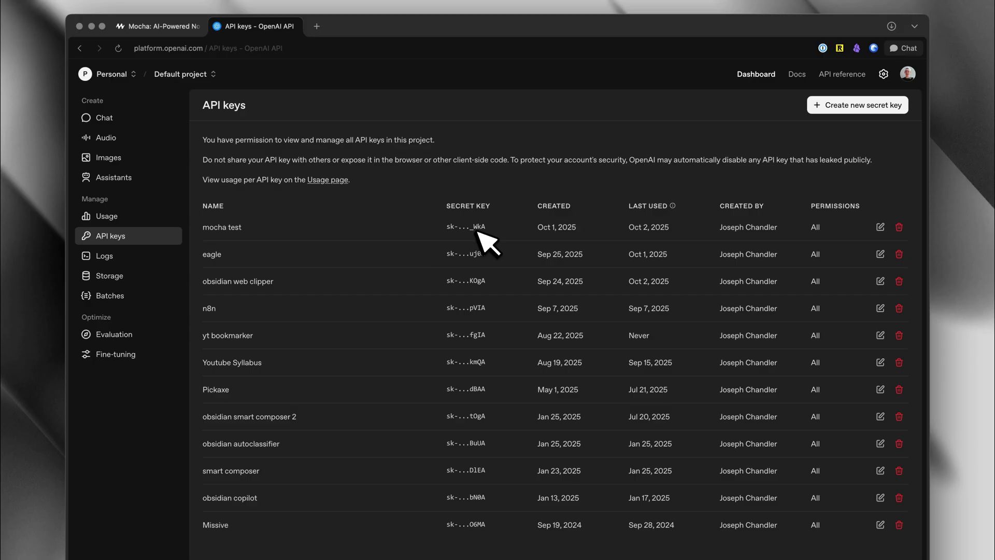
pyautogui.click(155, 26)
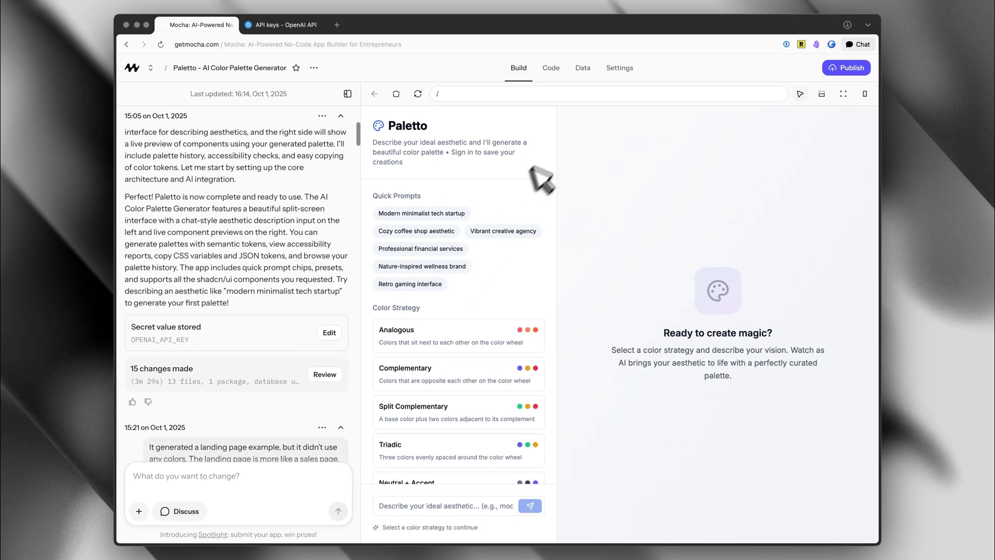
pyautogui.click(628, 68)
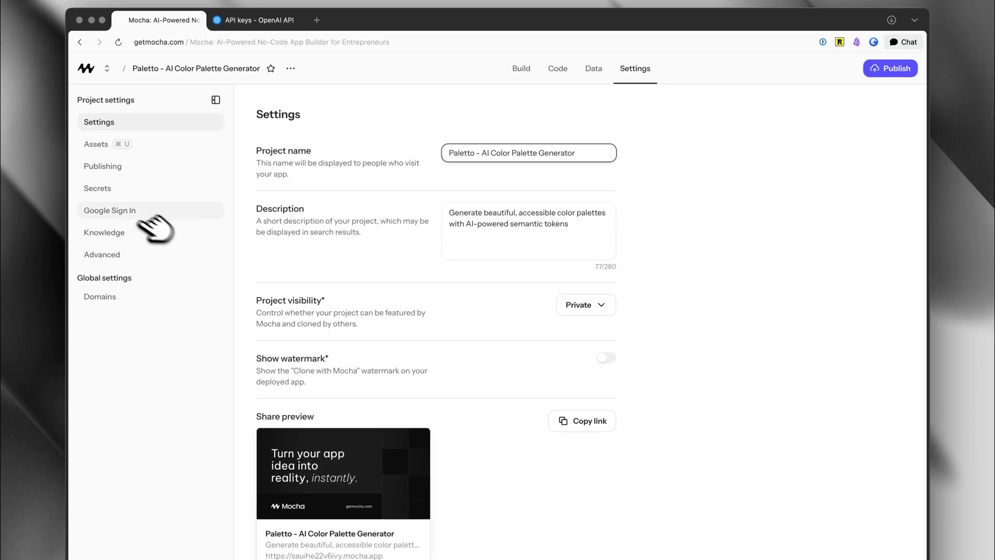
pyautogui.click(112, 192)
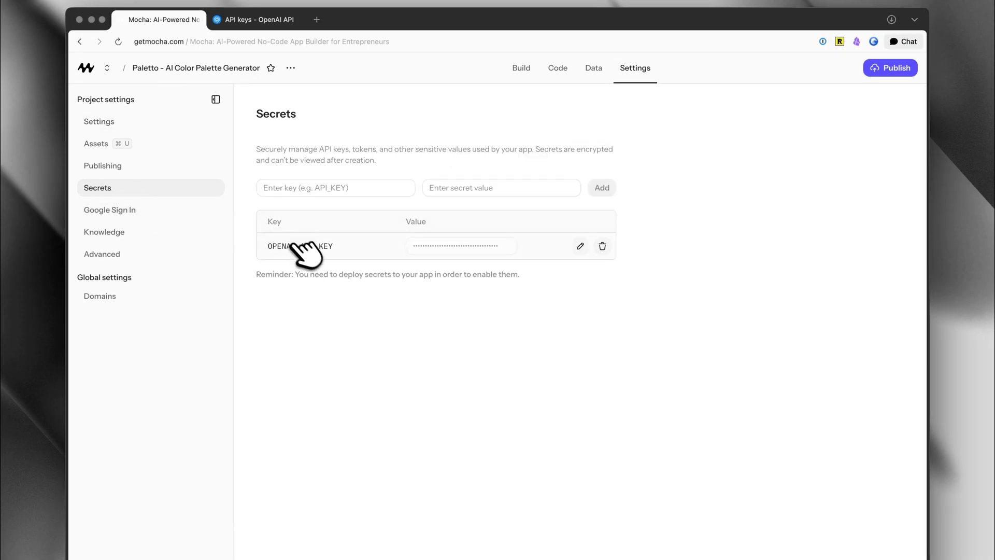
pyautogui.click(533, 73)
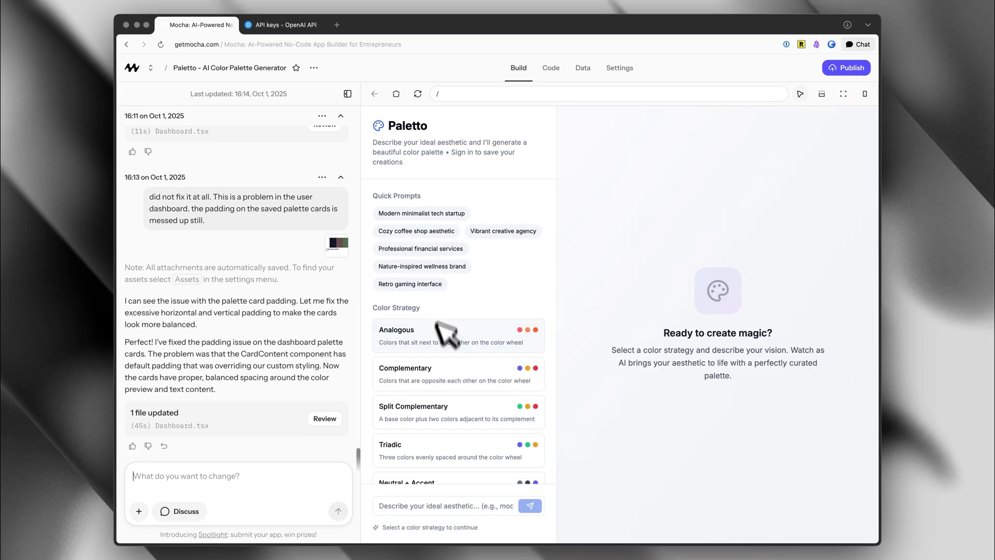